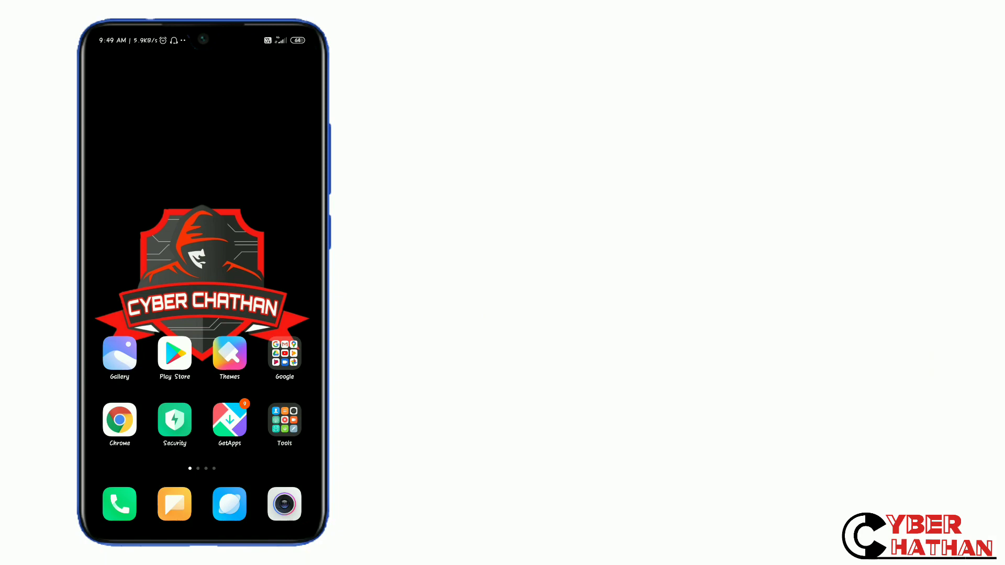
Rerun the 'victors tv' Play Store search and launch the installed Victers Live Streaming app.
click(174, 354)
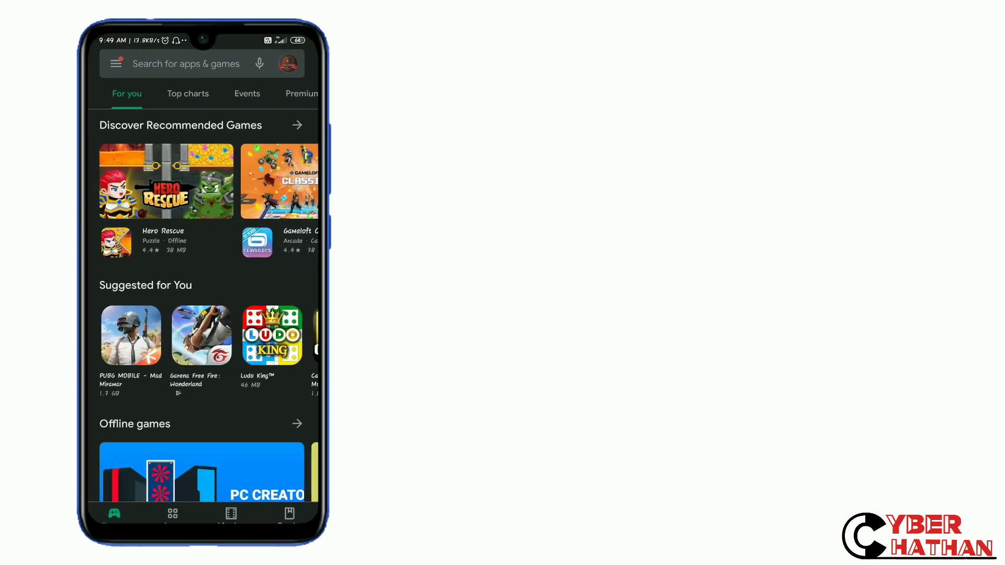
click(186, 63)
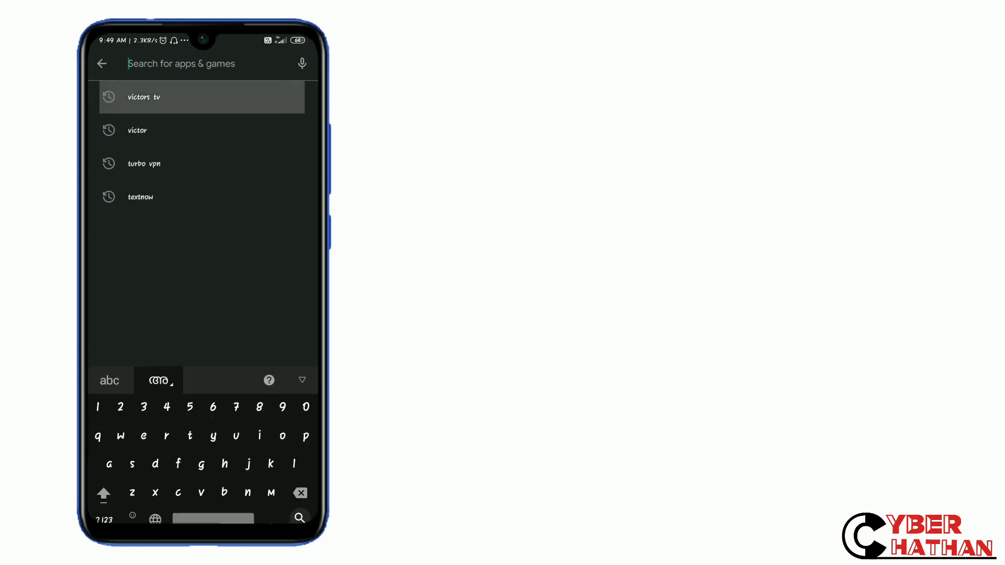
click(144, 97)
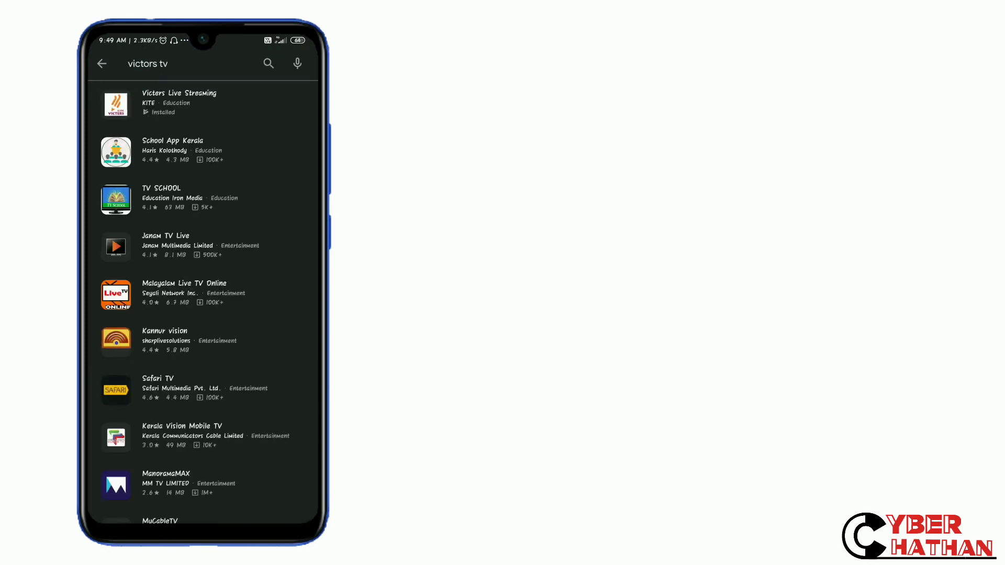
click(179, 103)
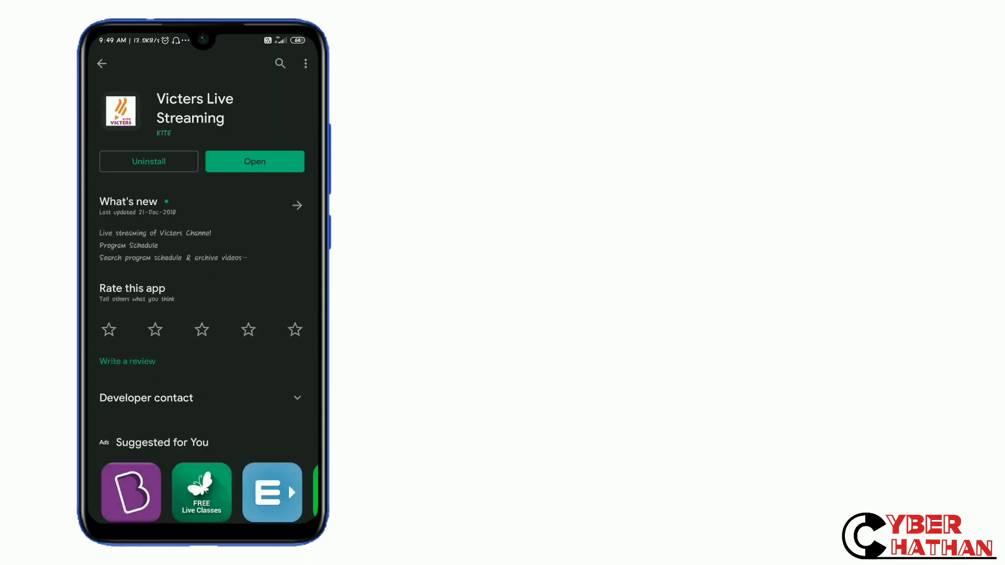
click(254, 161)
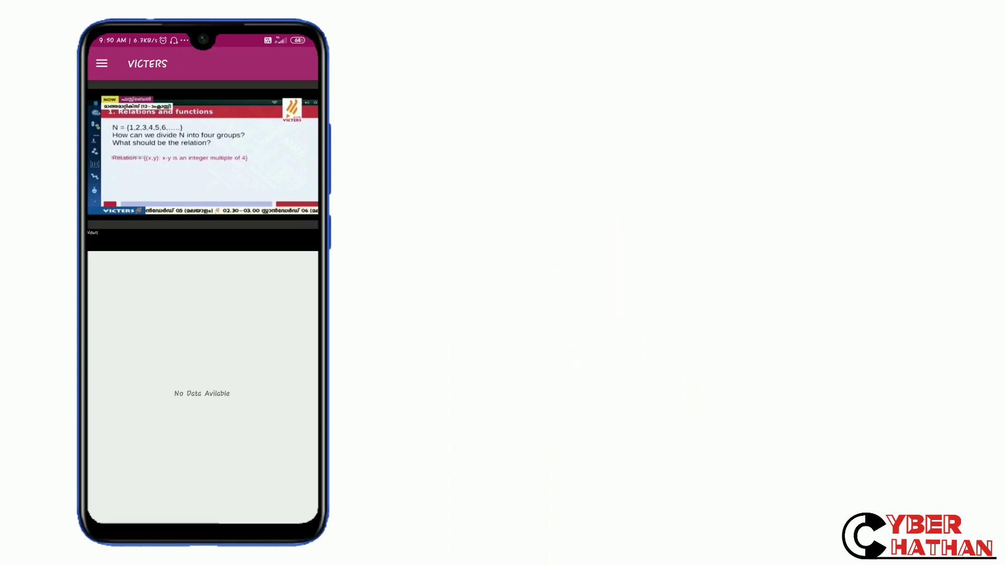
Watch the live class in the Victers app, then return to the home screen.
key(super)
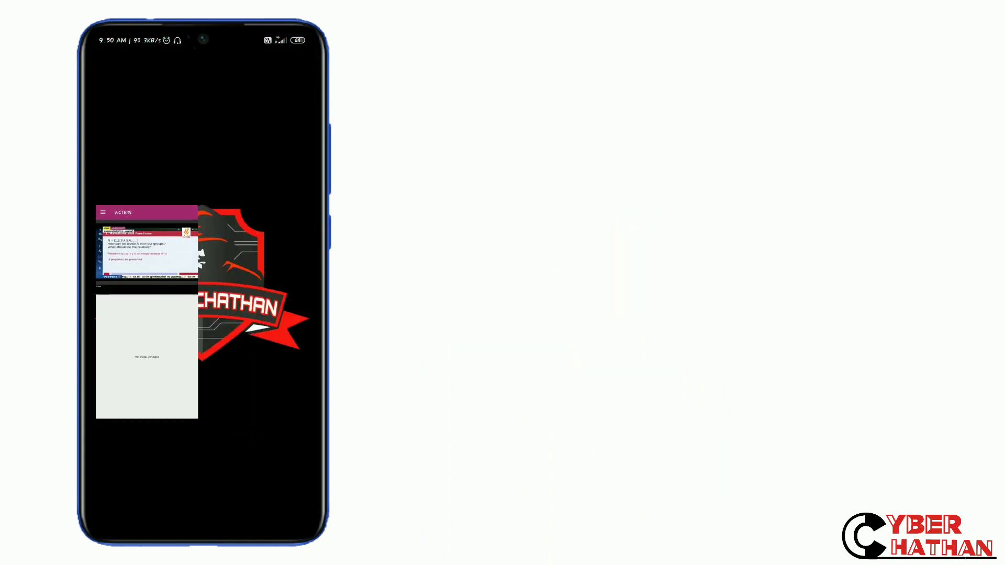
Dismiss the Victers app, browse the itsvicters YouTube channel's uploaded classes, then reopen recents.
drag(203, 538, 203, 354)
drag(147, 315, 314, 235)
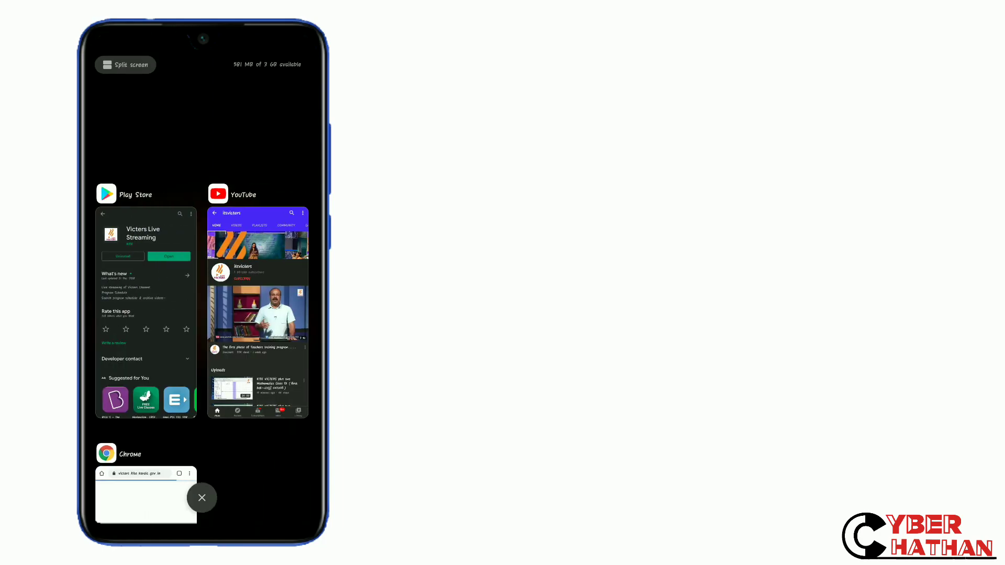
click(258, 315)
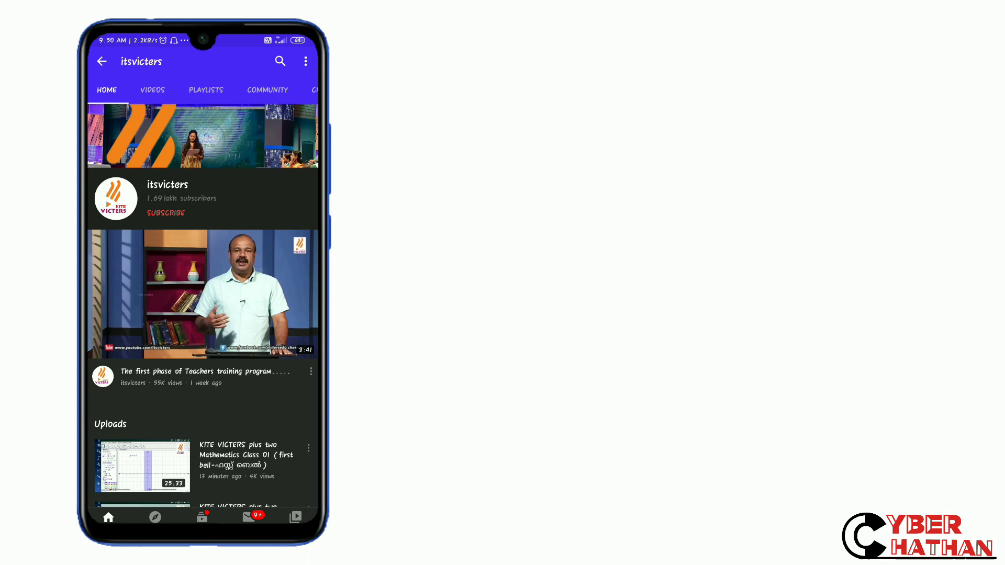
scroll(202, 314, down, 5)
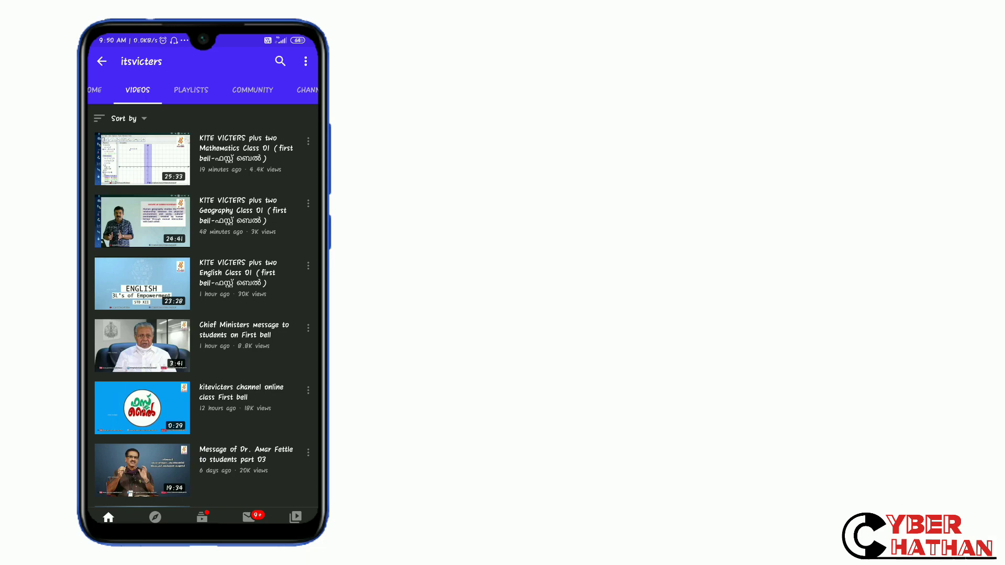
scroll(202, 307, down, 3)
scroll(203, 307, down, 2)
scroll(203, 307, up, 4)
scroll(203, 306, left, 5)
drag(203, 538, 202, 330)
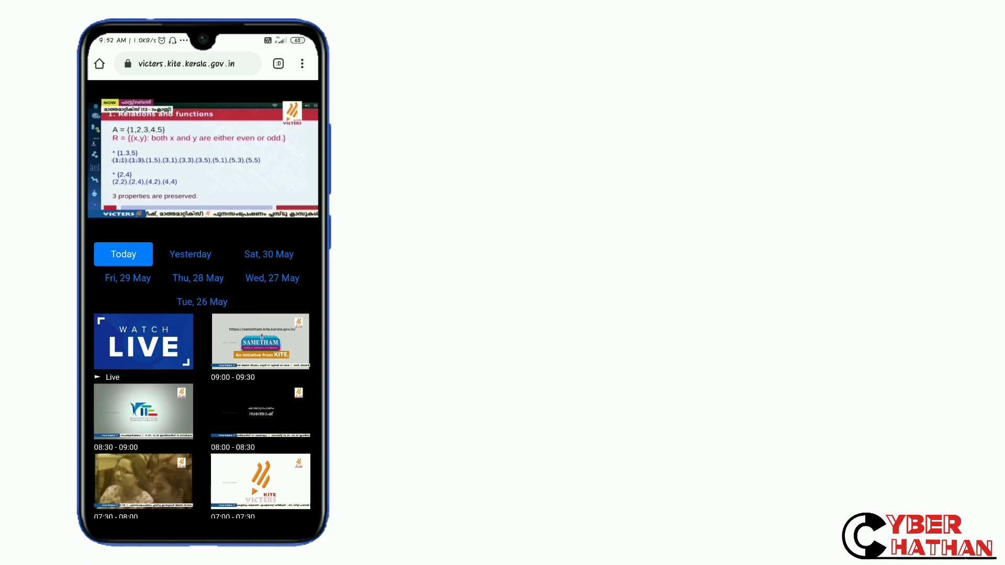
scroll(202, 416, down, 2)
scroll(202, 416, up, 2)
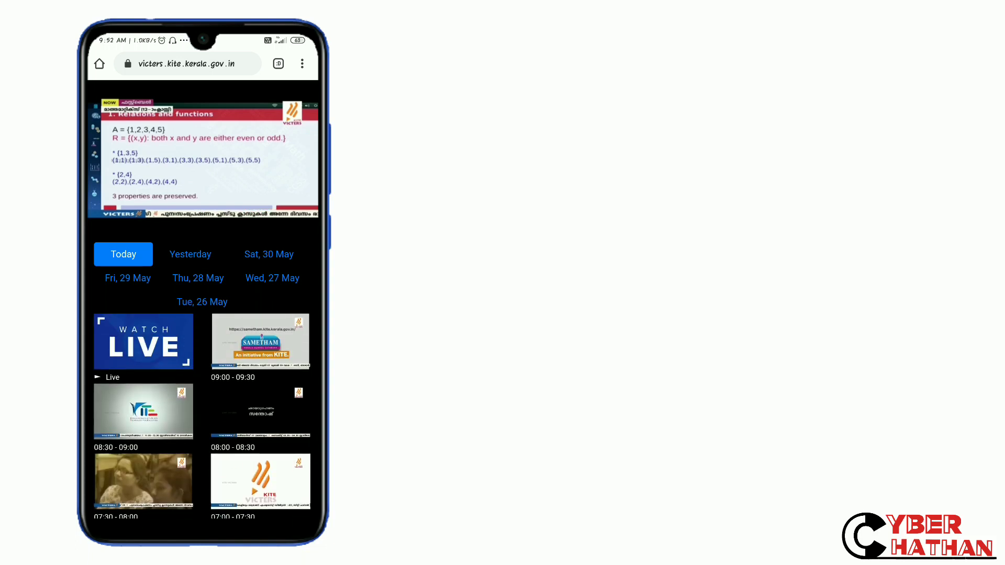
Play today's 08:30 - 09:00 programme, then switch to Yesterday's broadcast list.
click(144, 411)
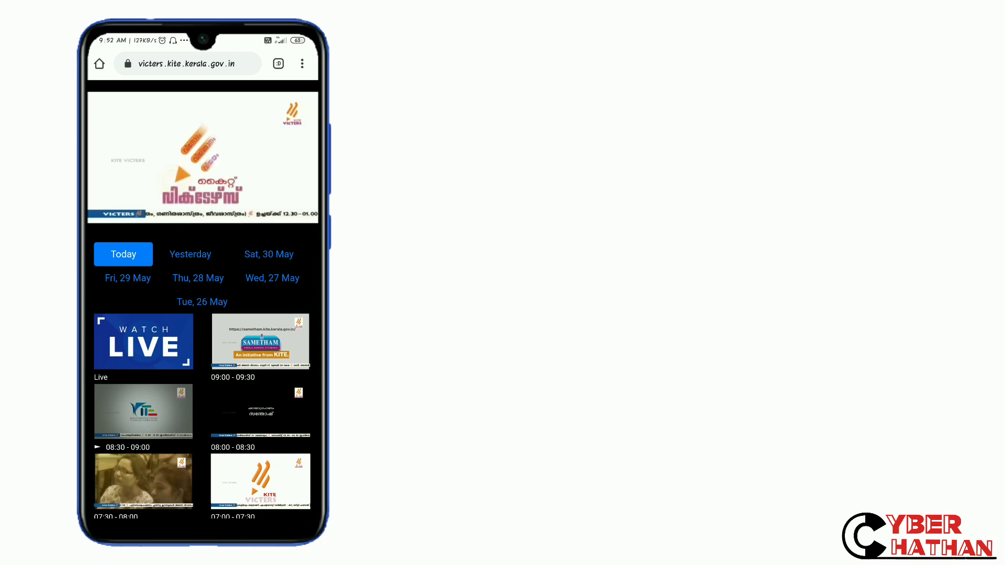
click(190, 254)
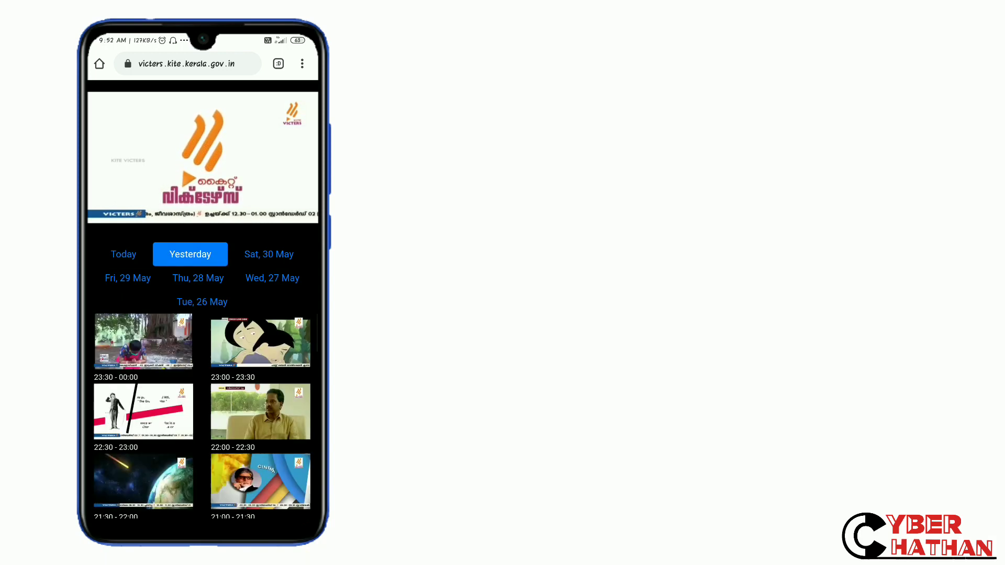